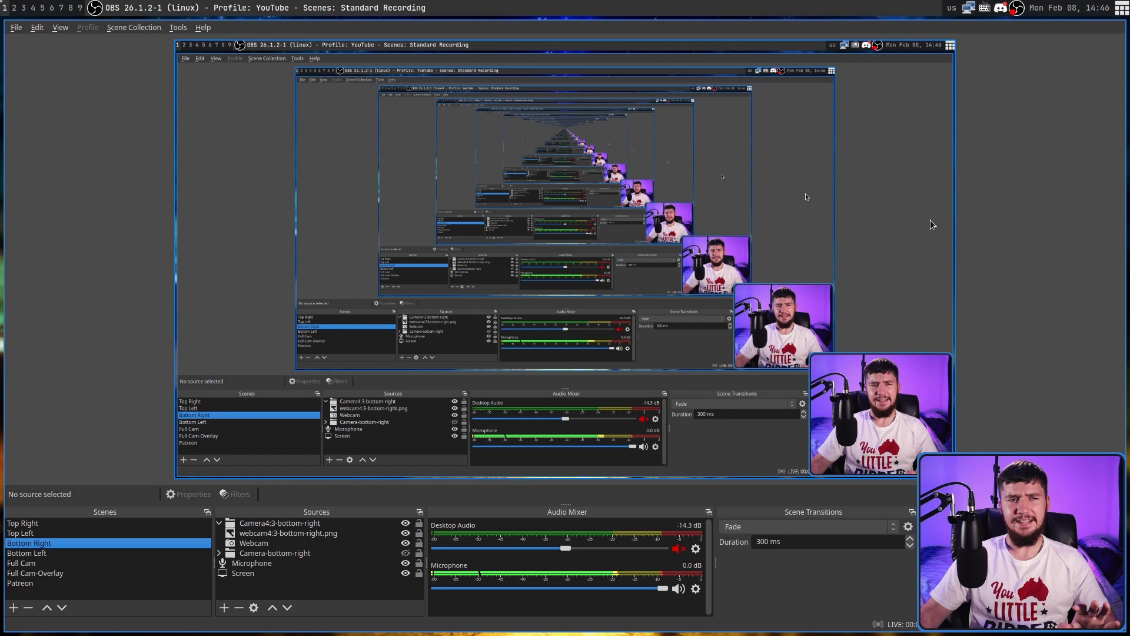
# On workspace 2, run htop in a new Alacritty terminal with an enlarged font.
pyautogui.press('super+2')
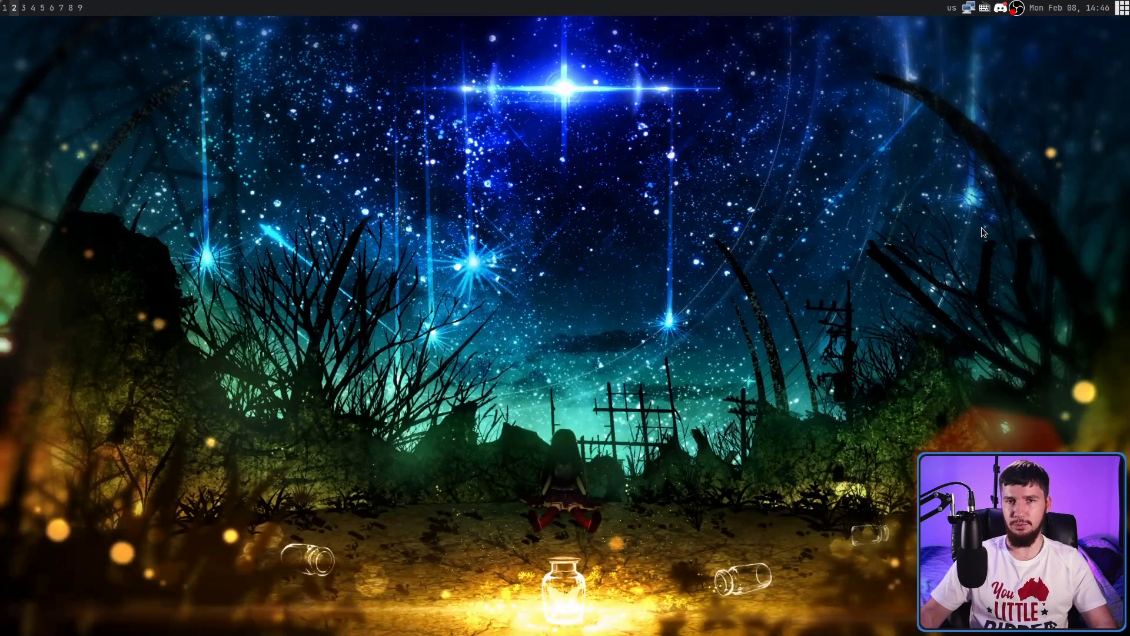
pyautogui.press('super+Return')
pyautogui.hotkey('ctrl', '=')
pyautogui.hotkey('ctrl', '=')
pyautogui.hotkey('ctrl', '=')
pyautogui.hotkey('ctrl', '=')
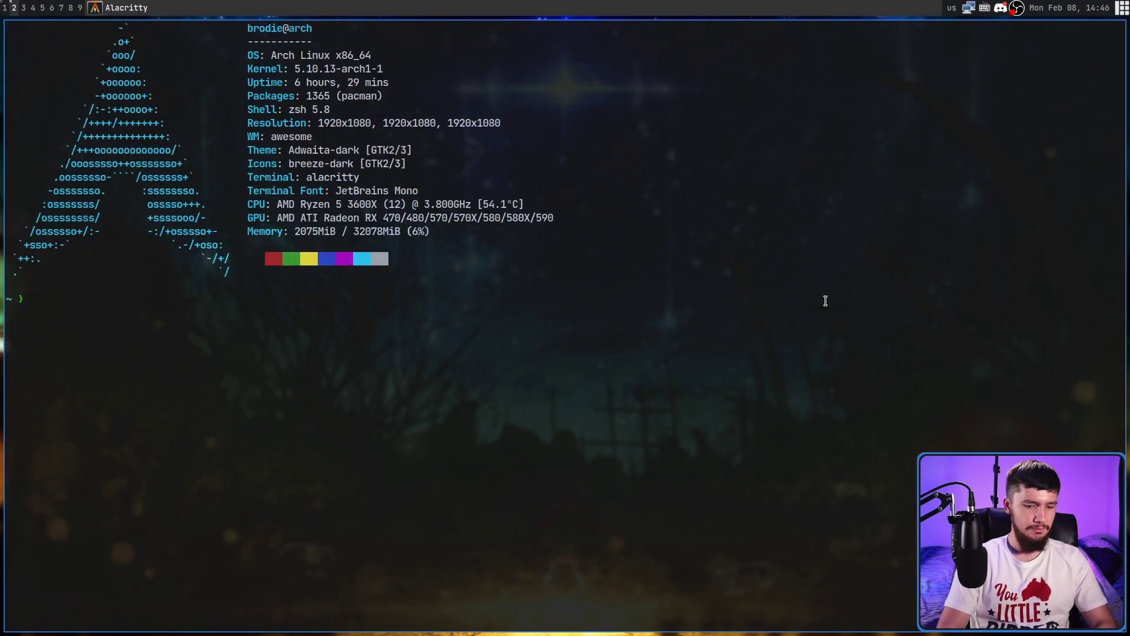
pyautogui.write('t')
pyautogui.write('htop')
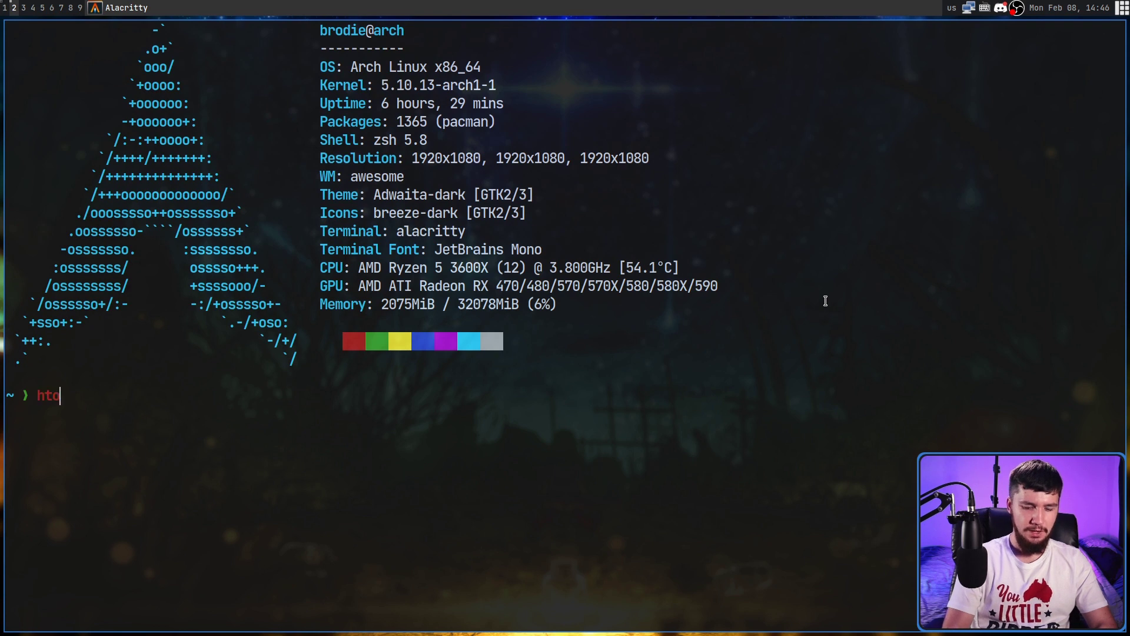
pyautogui.press('Return')
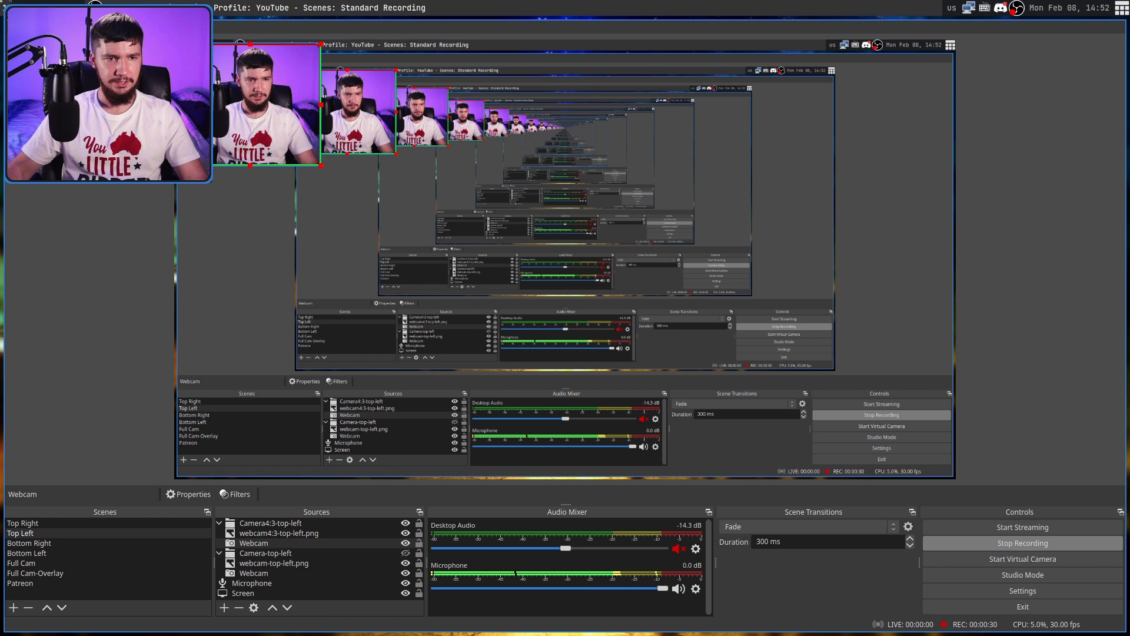
# Deselect the webcam, then zoom and pan the preview onto the nested webcam image.
pyautogui.click(276, 122)
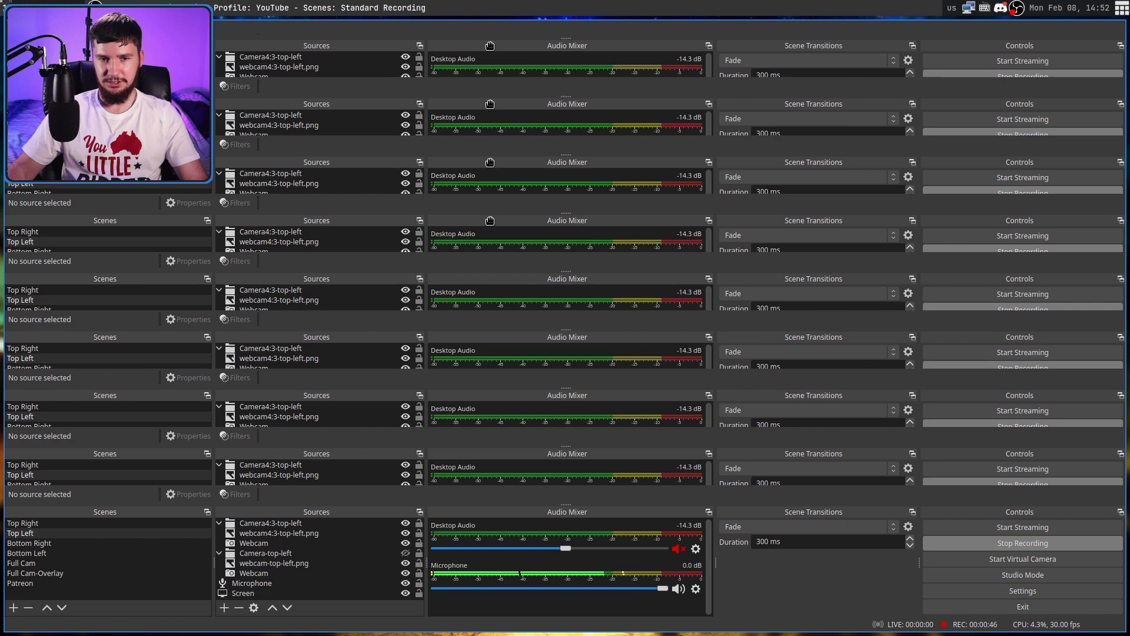
pyautogui.scroll(-4, 438, 213)
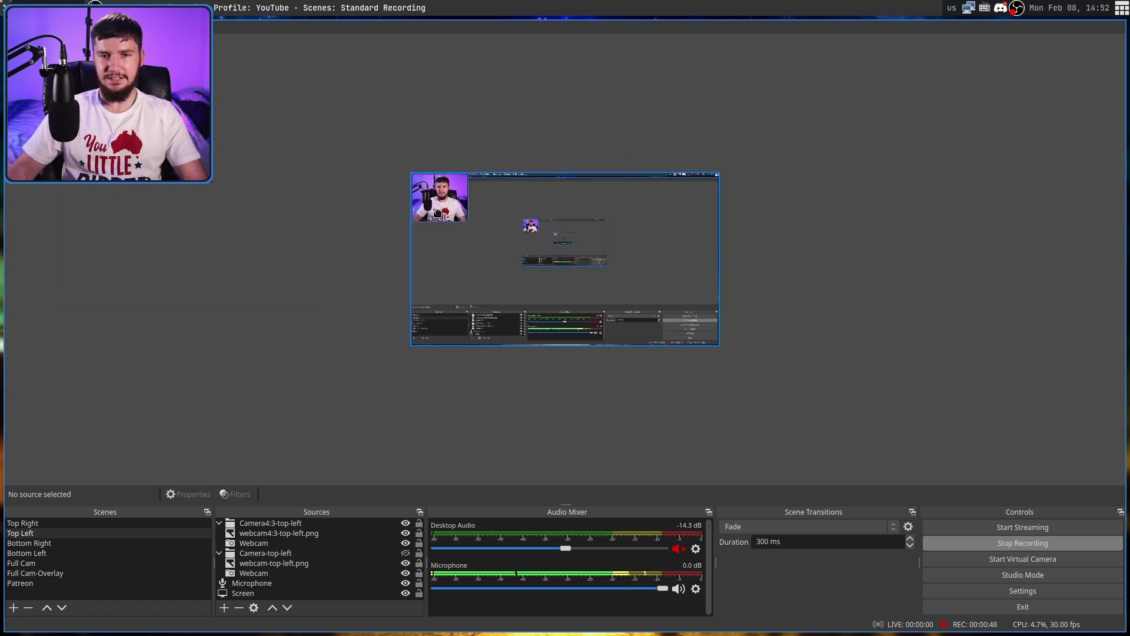
pyautogui.scroll(-3, 438, 214)
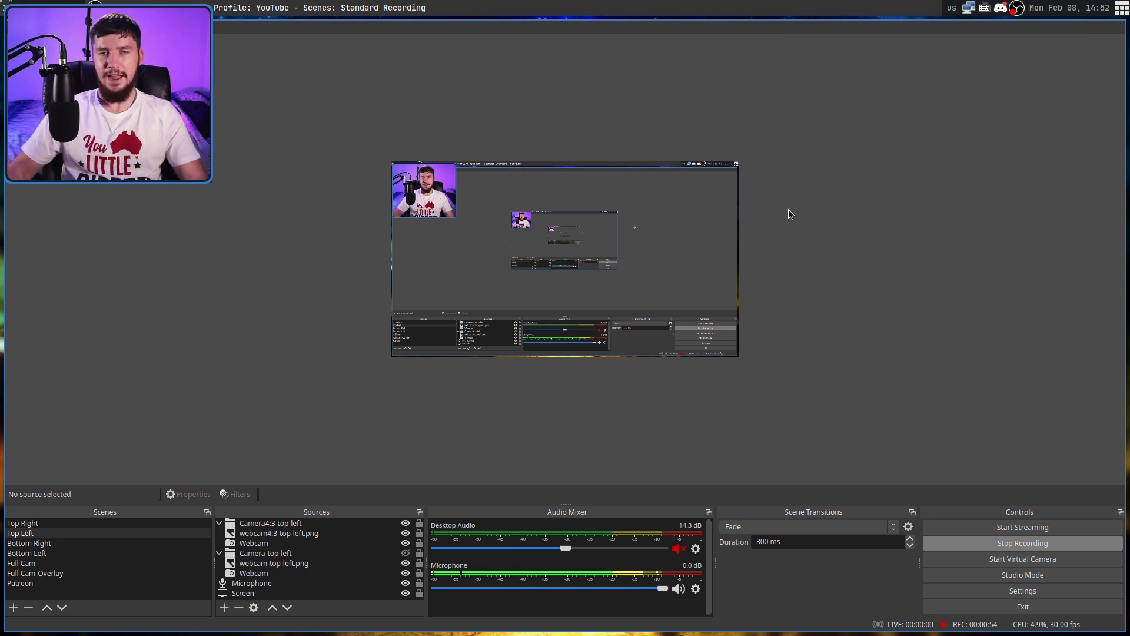
pyautogui.scroll(1, 632, 150)
pyautogui.scroll(-2, 632, 149)
pyautogui.scroll(-1, 632, 149)
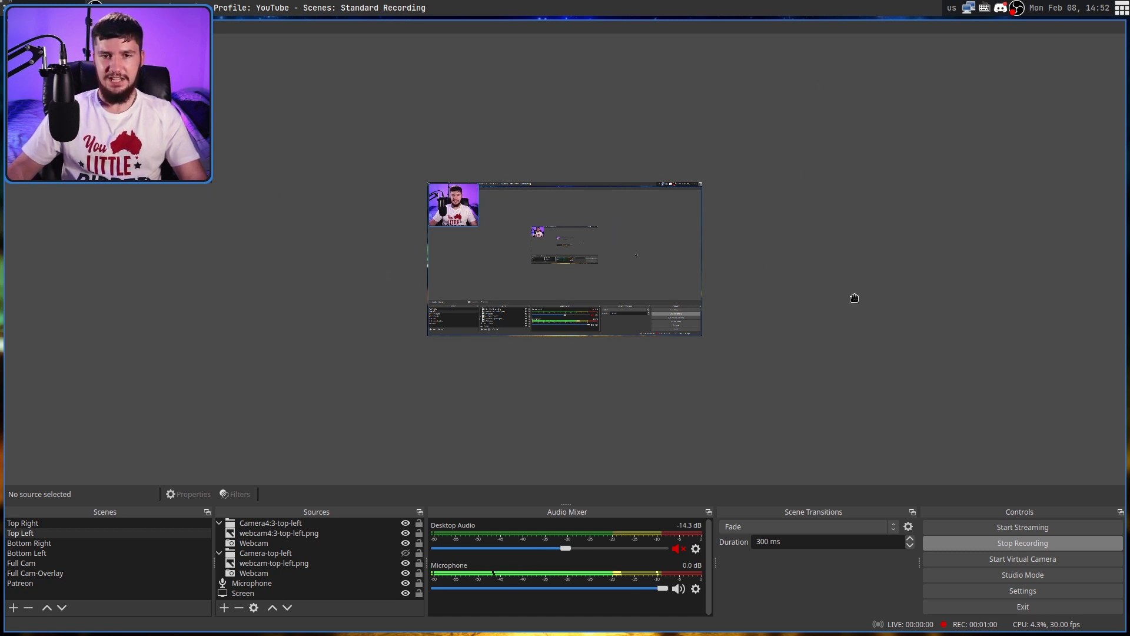
pyautogui.moveTo(547, 209); pyautogui.dragTo(462, 166)
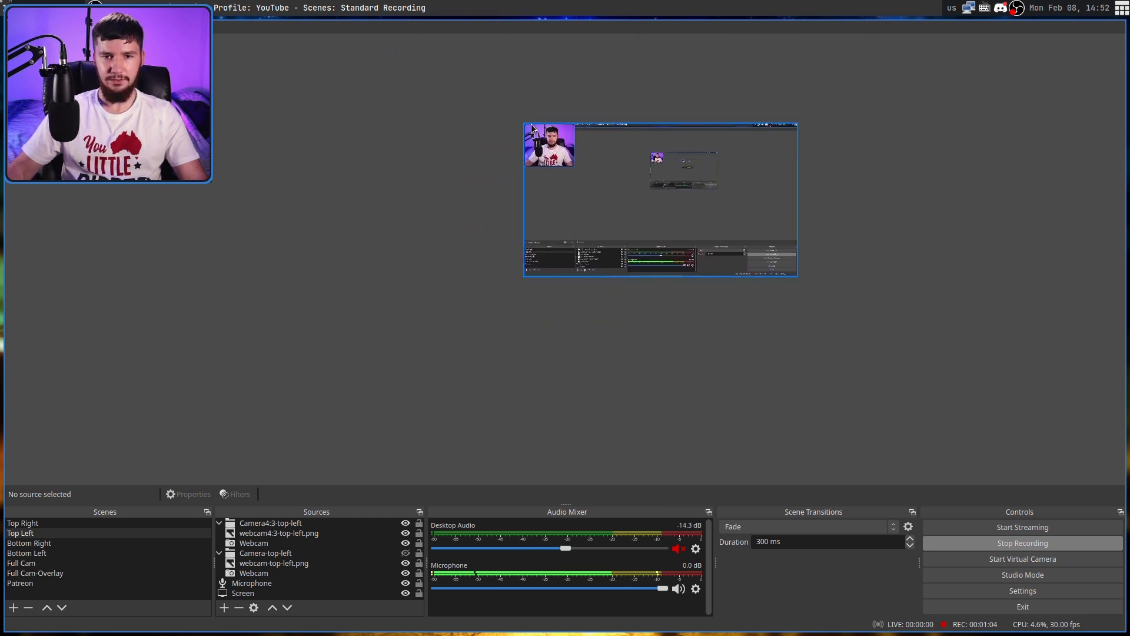
pyautogui.scroll(5, 461, 166)
pyautogui.moveTo(473, 108); pyautogui.dragTo(435, 243)
pyautogui.scroll(12, 434, 242)
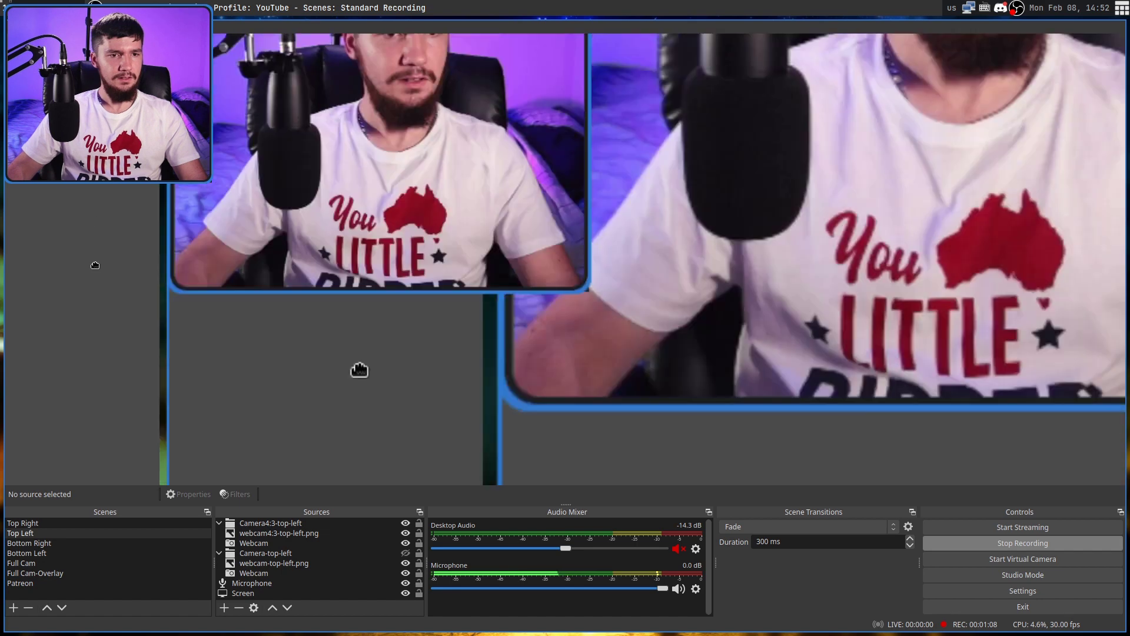
pyautogui.moveTo(359, 370); pyautogui.dragTo(428, 535)
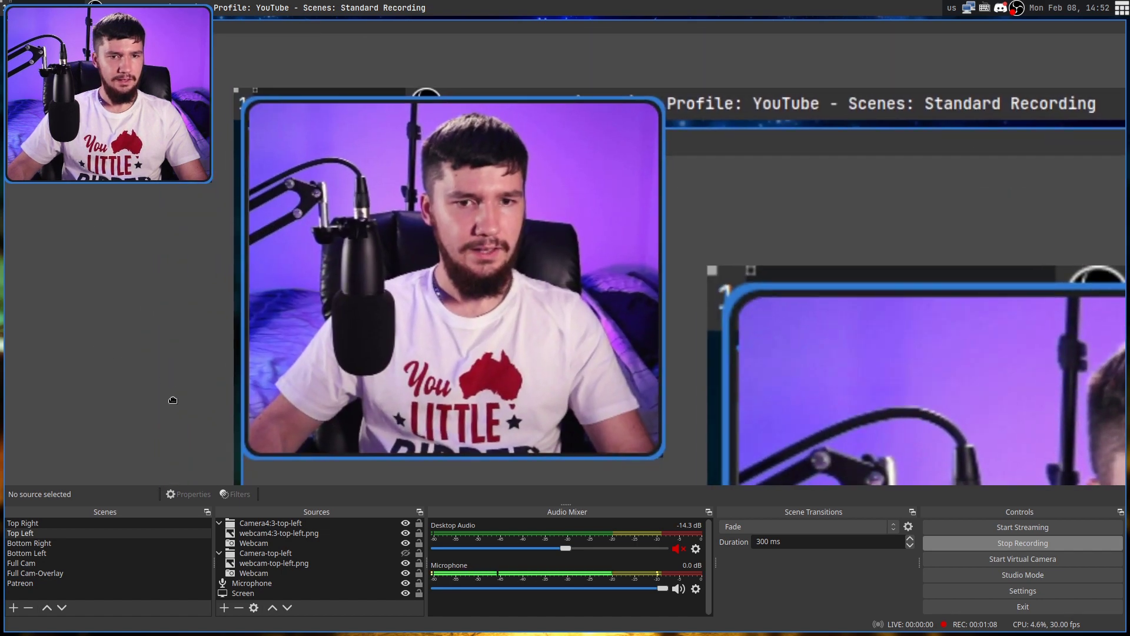
pyautogui.scroll(3, 428, 535)
pyautogui.scroll(-3, 507, 259)
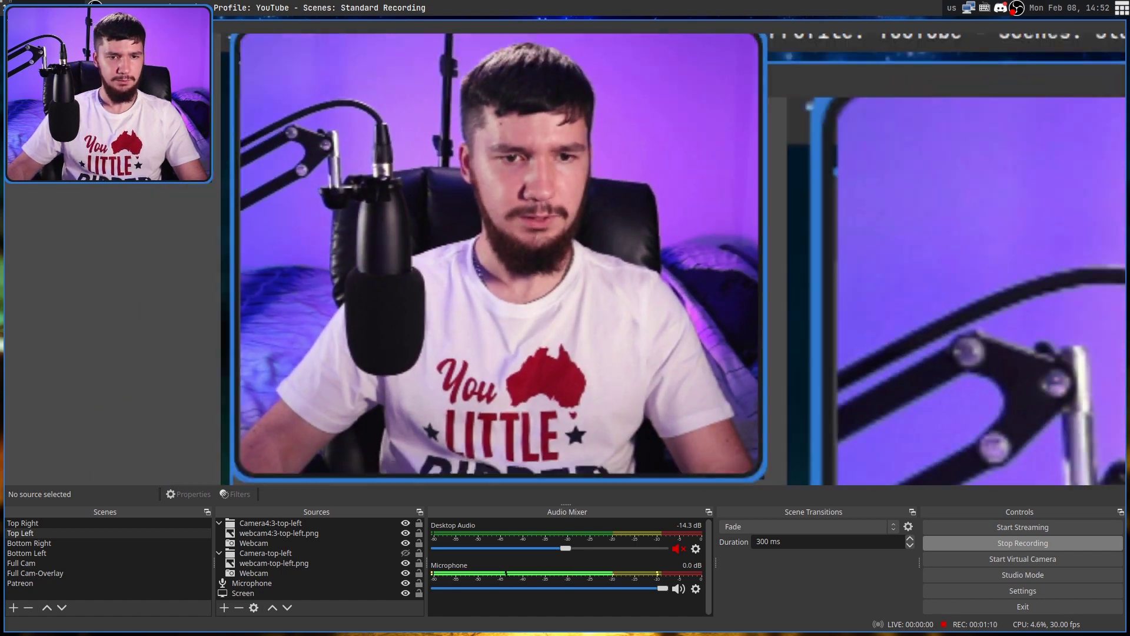
# Nudge the Webcam source slightly up-left, then enable Lock Preview.
pyautogui.click(264, 542)
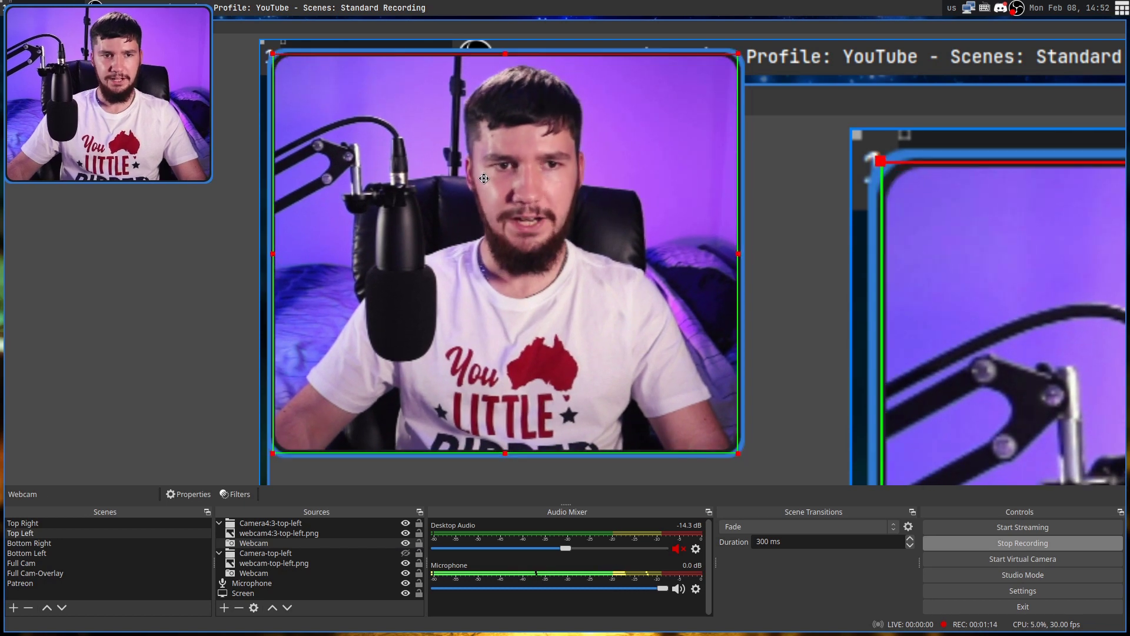
pyautogui.moveTo(486, 180)
pyautogui.mouseDown()
pyautogui.moveTo(473, 166)
pyautogui.moveTo(486, 178)
pyautogui.mouseUp()
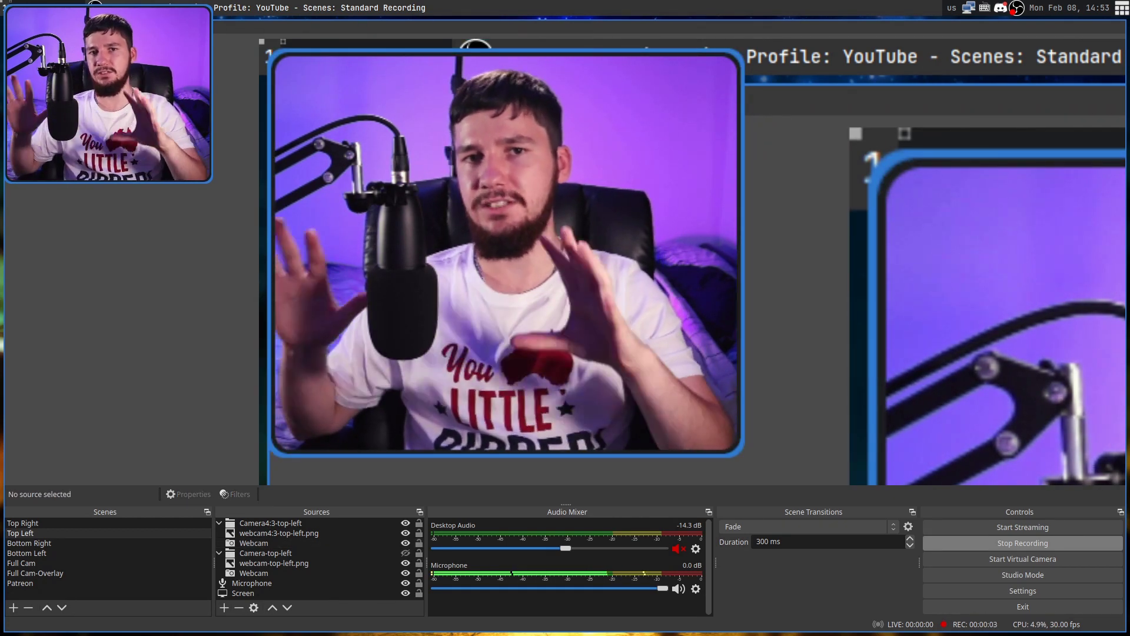
pyautogui.rightClick(205, 115)
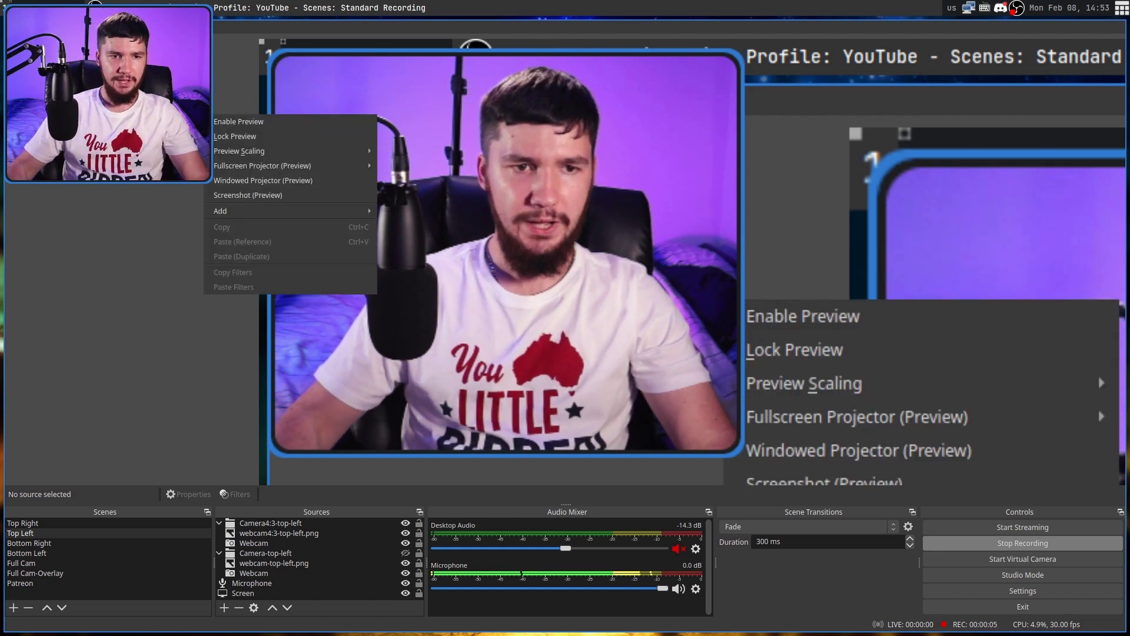
pyautogui.click(247, 136)
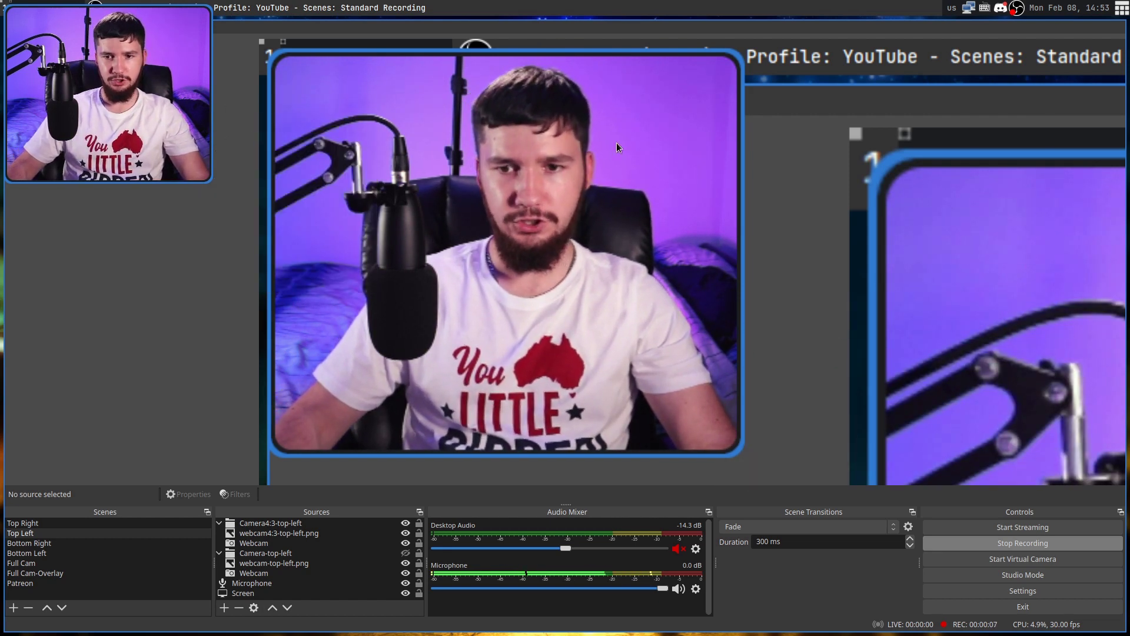
pyautogui.scroll(-3, 587, 200)
pyautogui.scroll(-2, 587, 200)
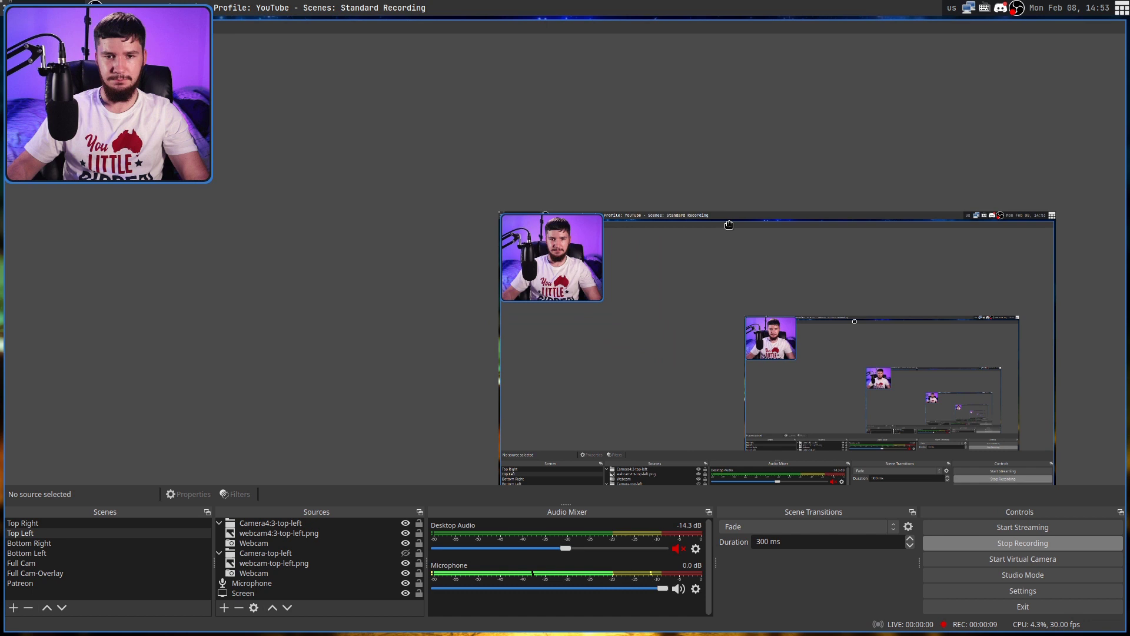
pyautogui.rightClick(445, 232)
pyautogui.moveTo(505, 270)
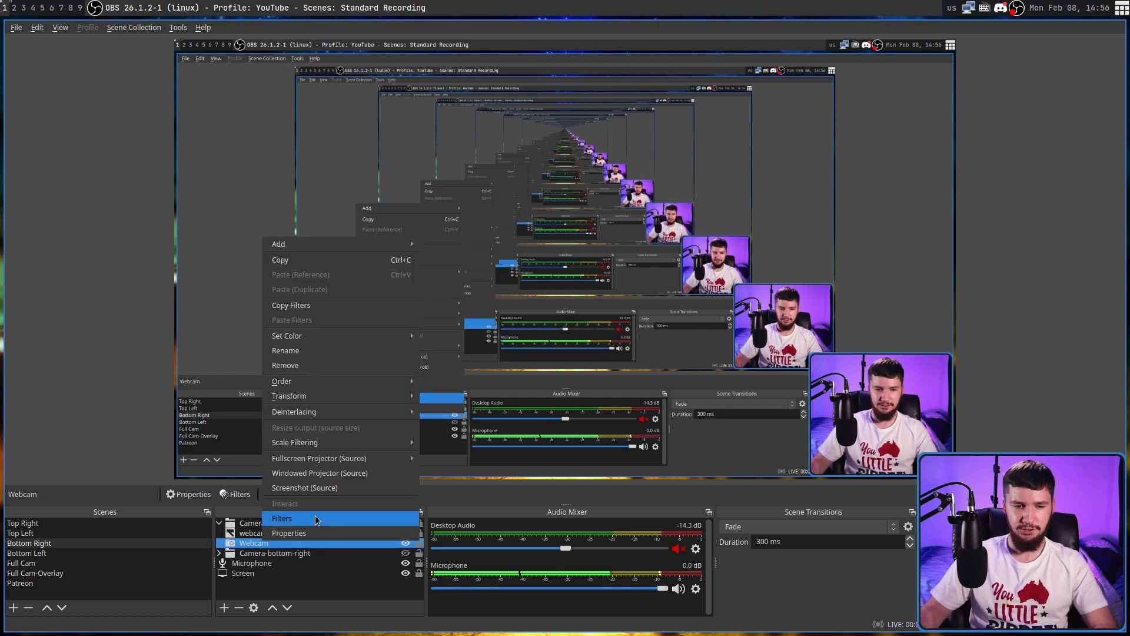
# Set the Webcam's video format to BGR3 (Emulated) and reselect the camera device to reload it.
pyautogui.click(316, 534)
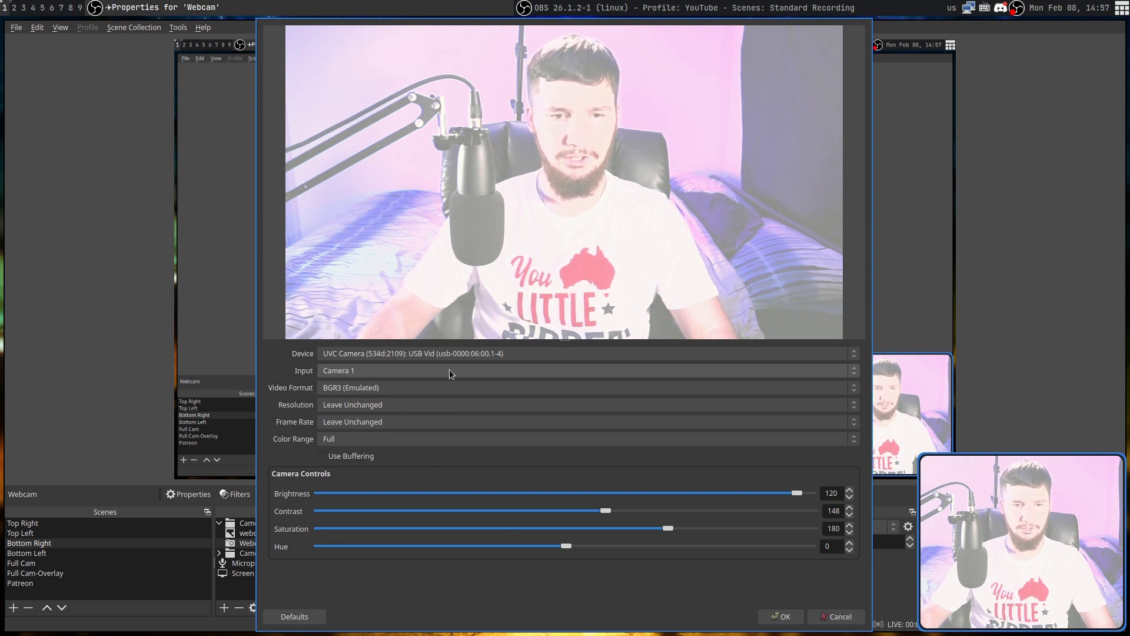
pyautogui.click(383, 388)
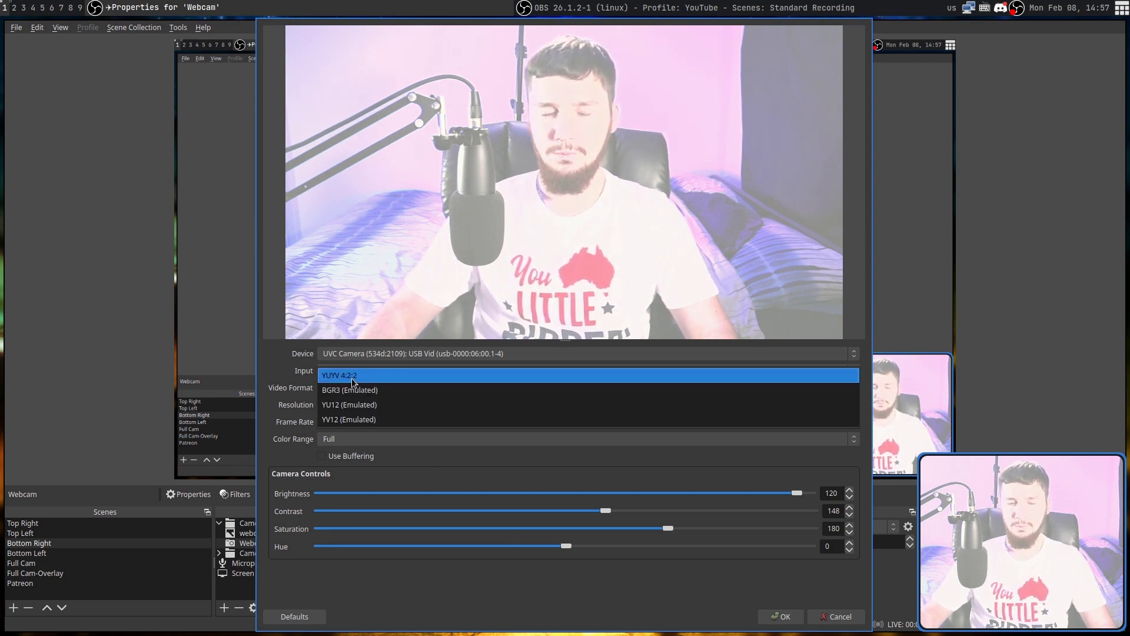
pyautogui.click(380, 376)
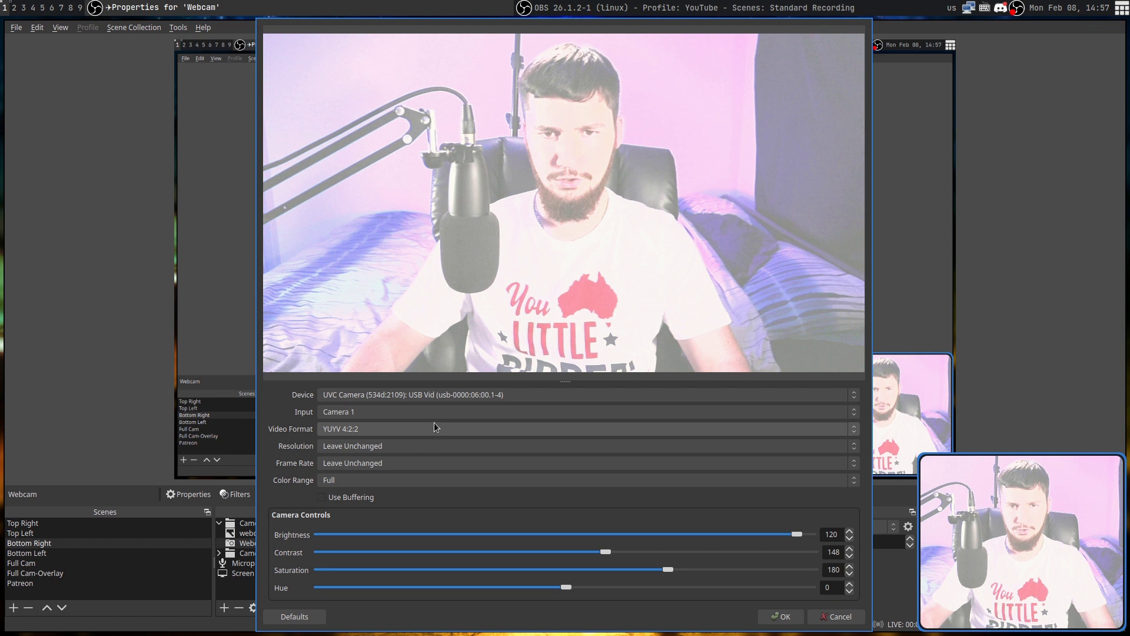
pyautogui.click(413, 427)
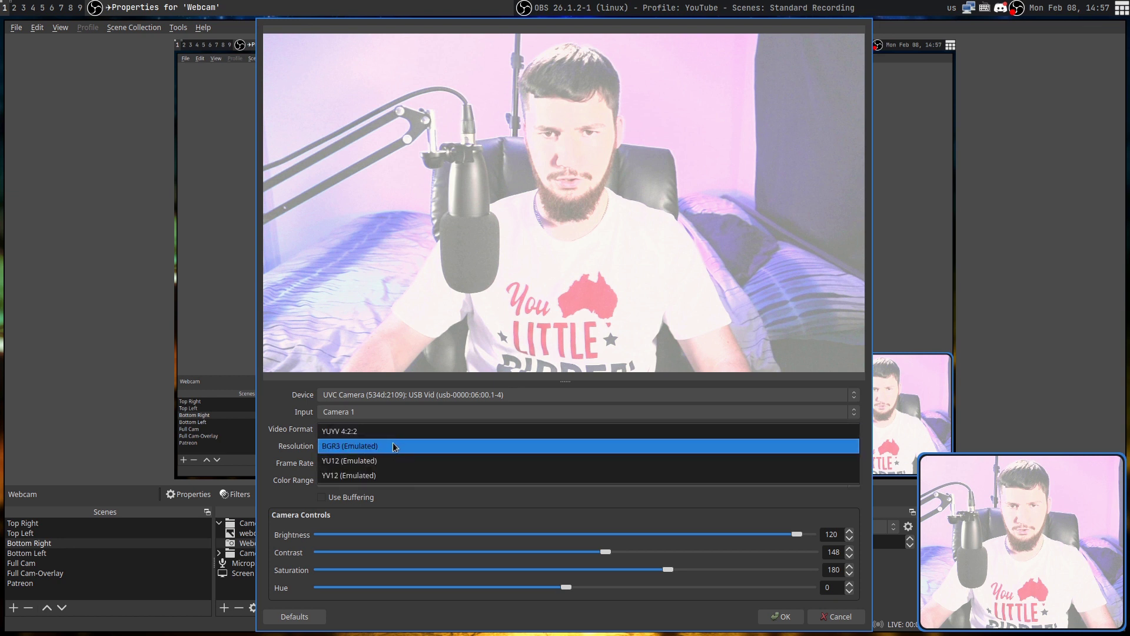
pyautogui.click(396, 446)
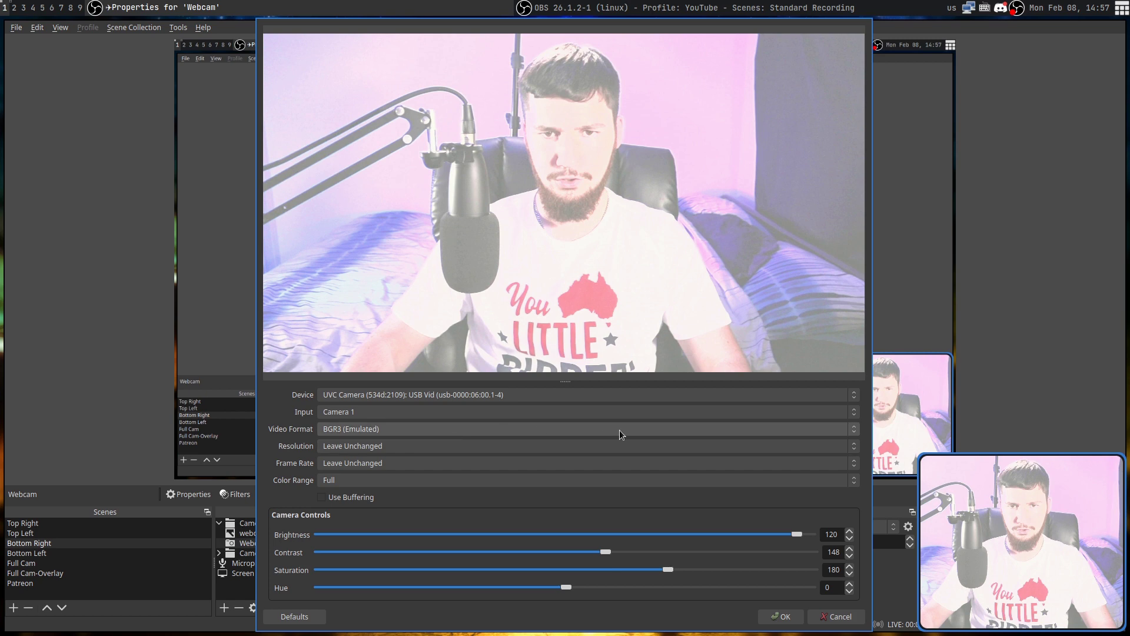
pyautogui.click(437, 391)
pyautogui.click(391, 377)
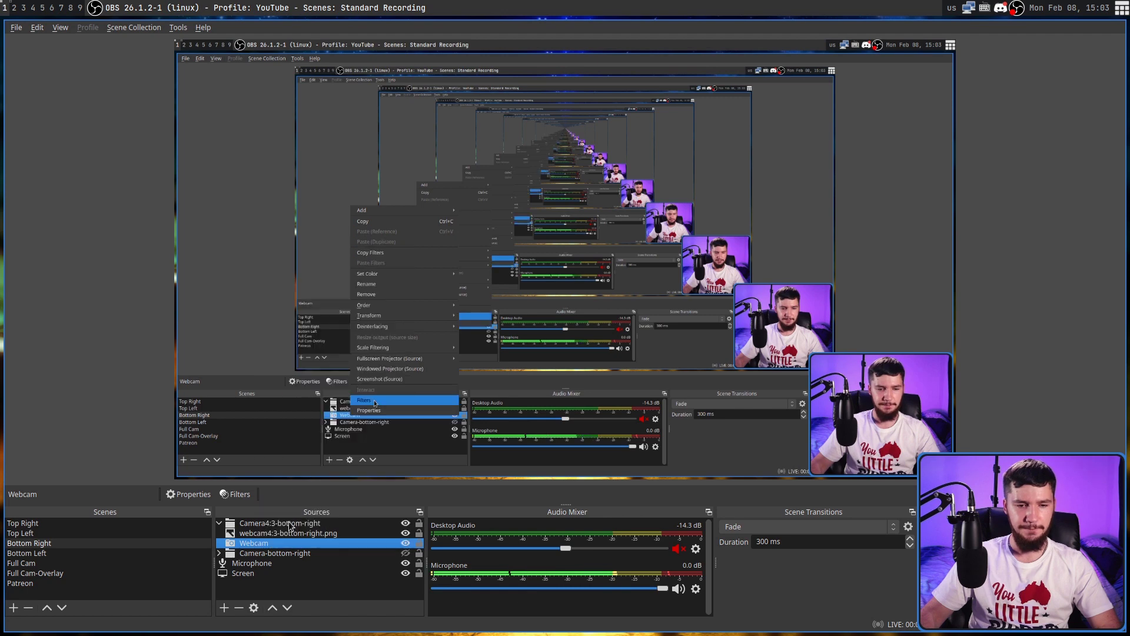
# Show the webcam's Apply LUT filter and drag its Amount up, then back down to 0.30.
pyautogui.click(324, 525)
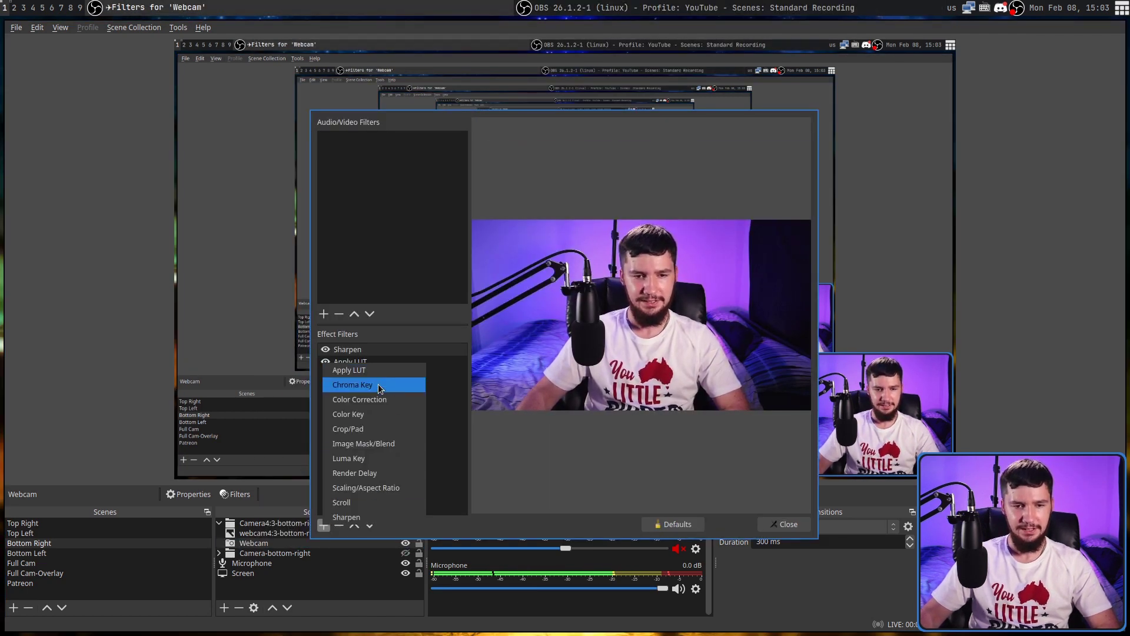
pyautogui.click(394, 360)
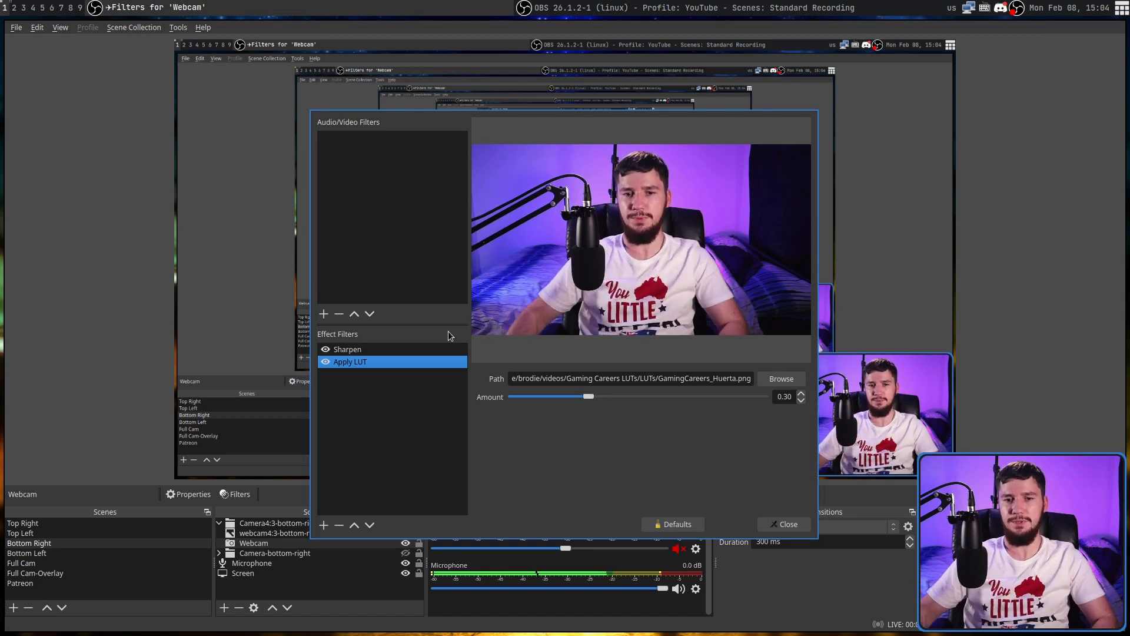
pyautogui.moveTo(589, 396); pyautogui.dragTo(800, 399)
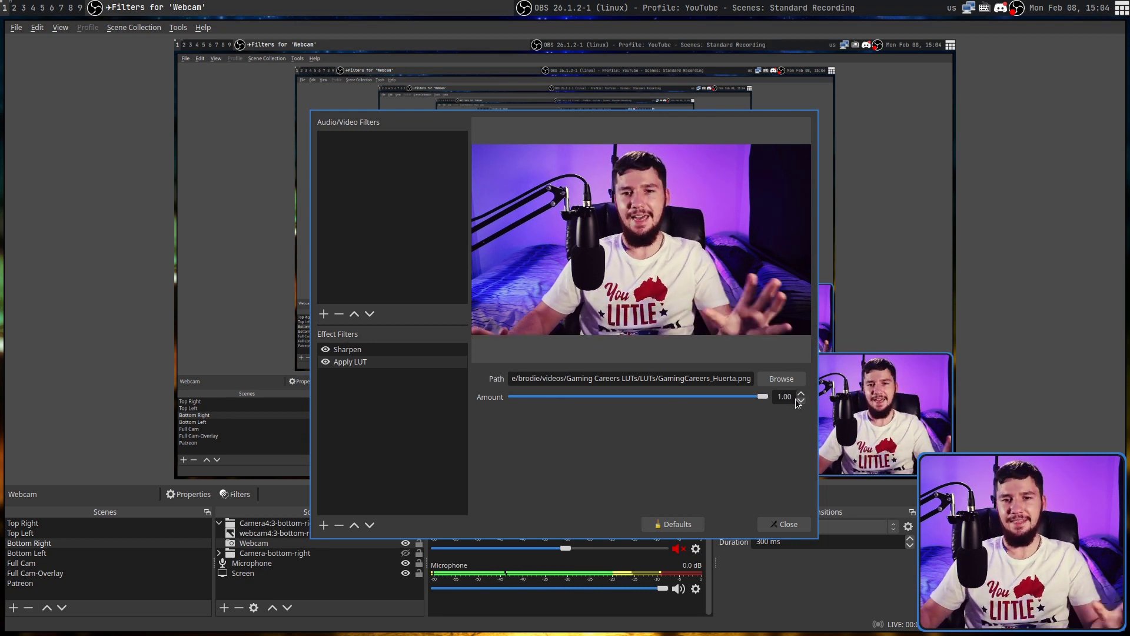
pyautogui.moveTo(762, 397); pyautogui.dragTo(591, 404)
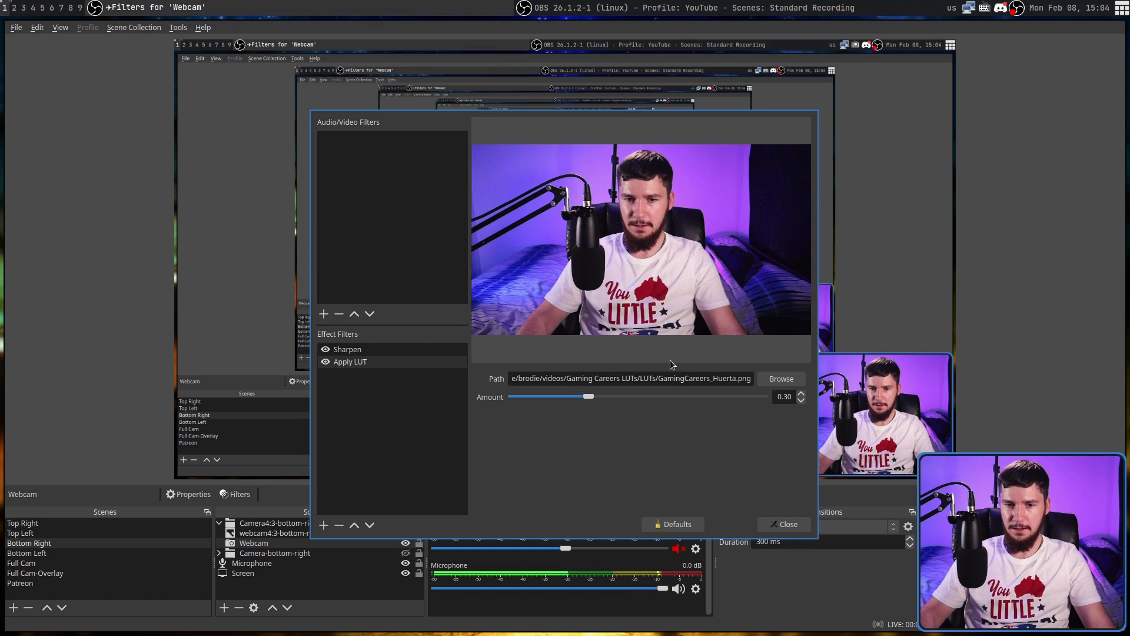
# Cancel browsing for another LUT file and drag the Amount slider up to 1.00.
pyautogui.click(782, 379)
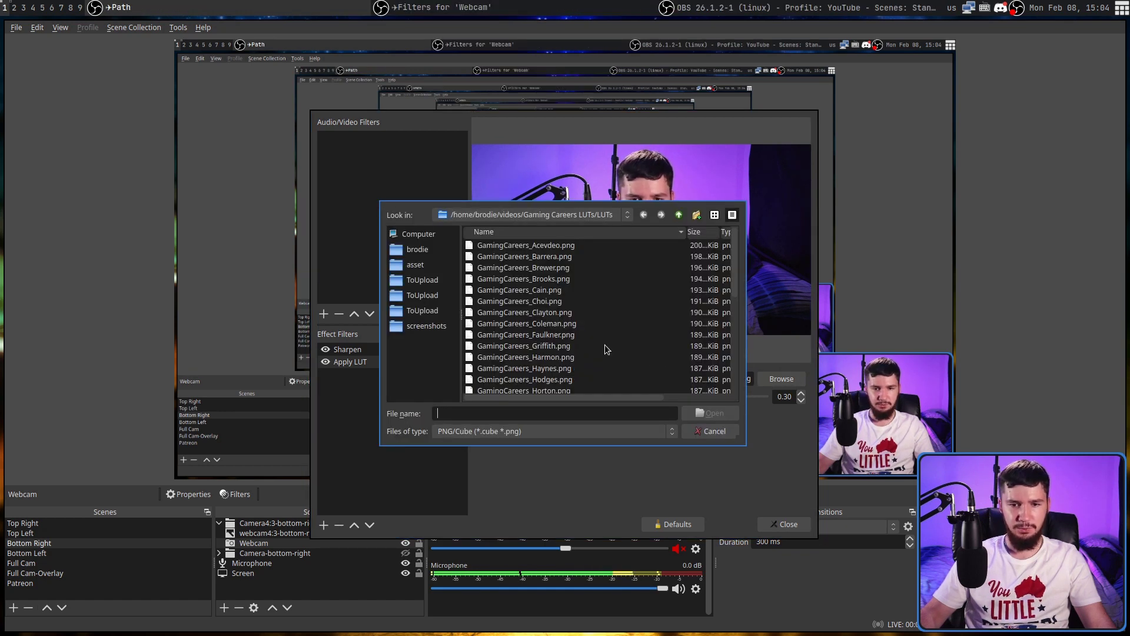
pyautogui.scroll(-5, 606, 350)
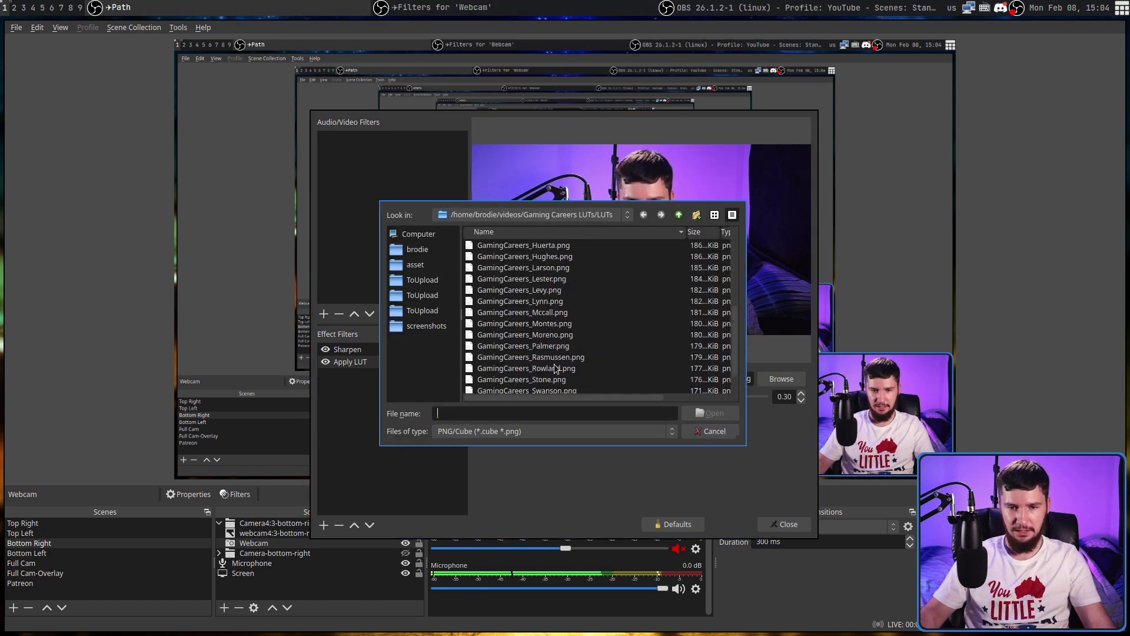
pyautogui.press('Escape')
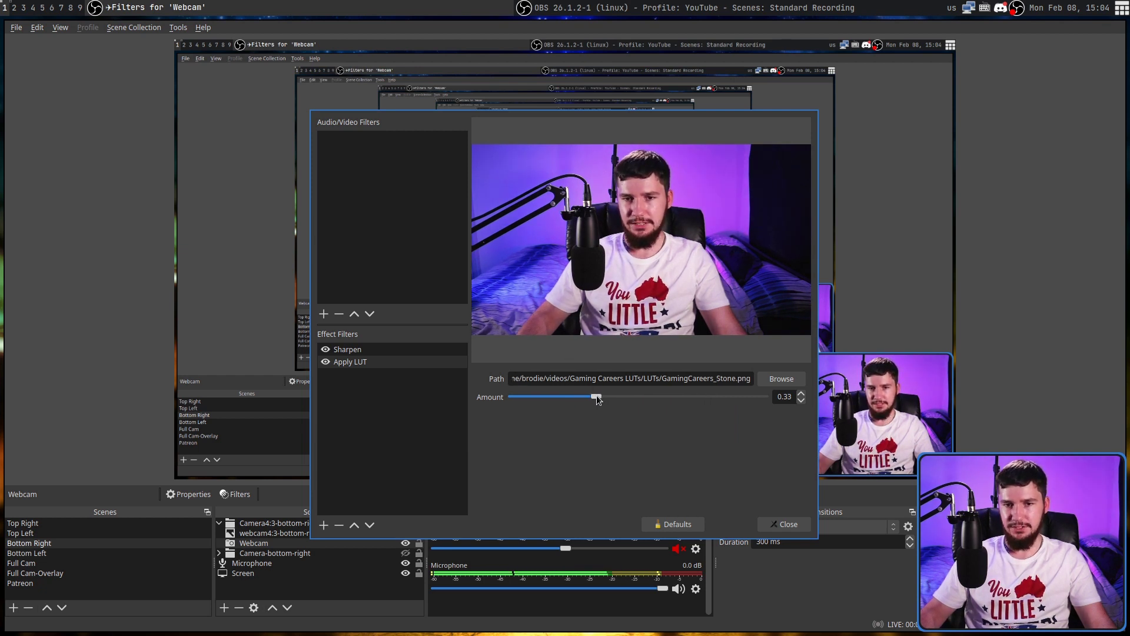
pyautogui.moveTo(631, 396); pyautogui.dragTo(765, 396)
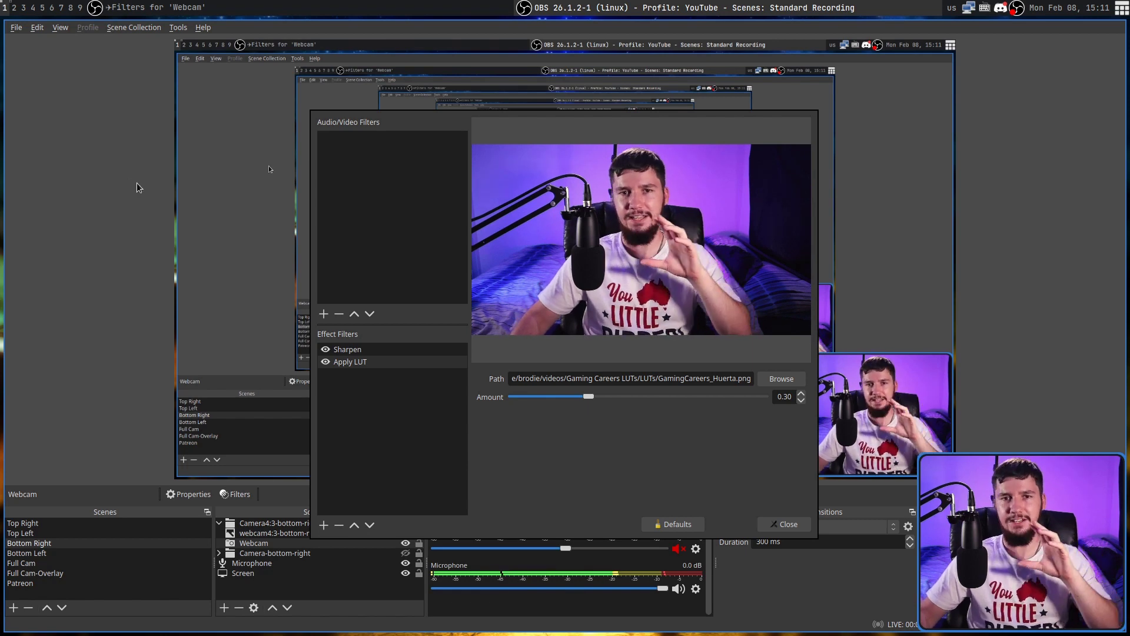
# Add a Color Correction filter, move it above Apply LUT, and set hue shift to 4.59.
pyautogui.click(324, 524)
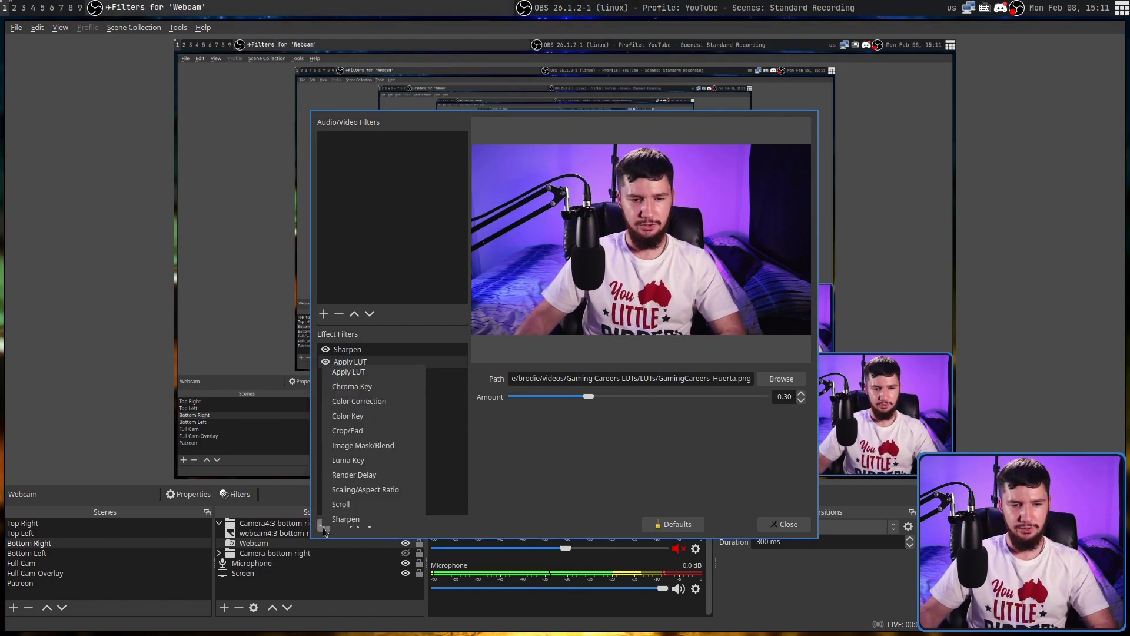
pyautogui.click(379, 404)
pyautogui.click(536, 341)
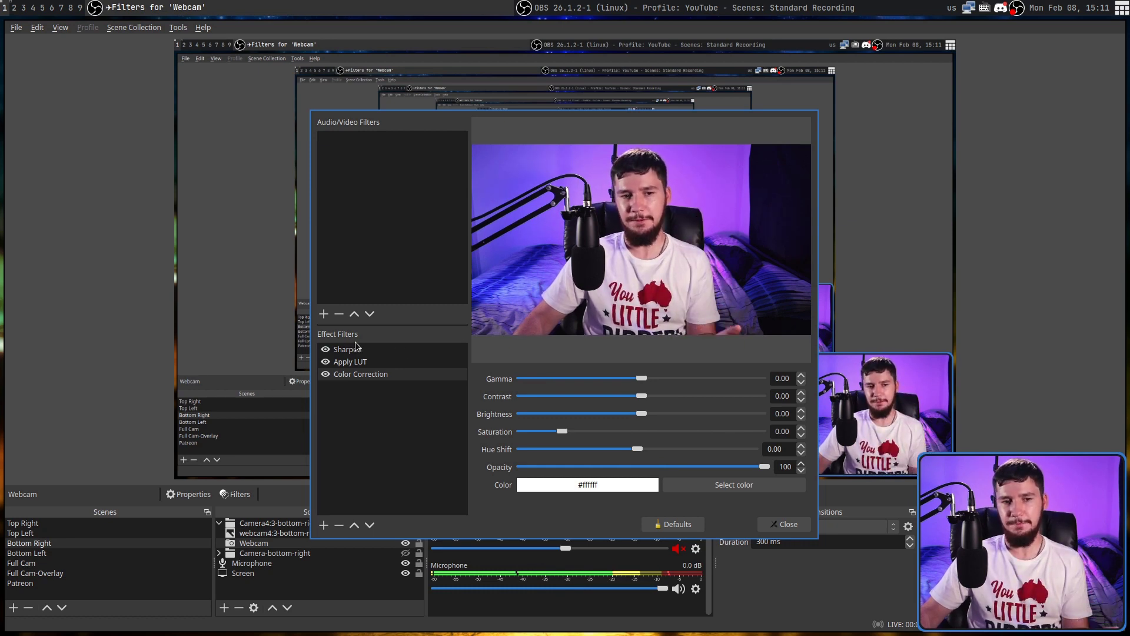
pyautogui.click(372, 374)
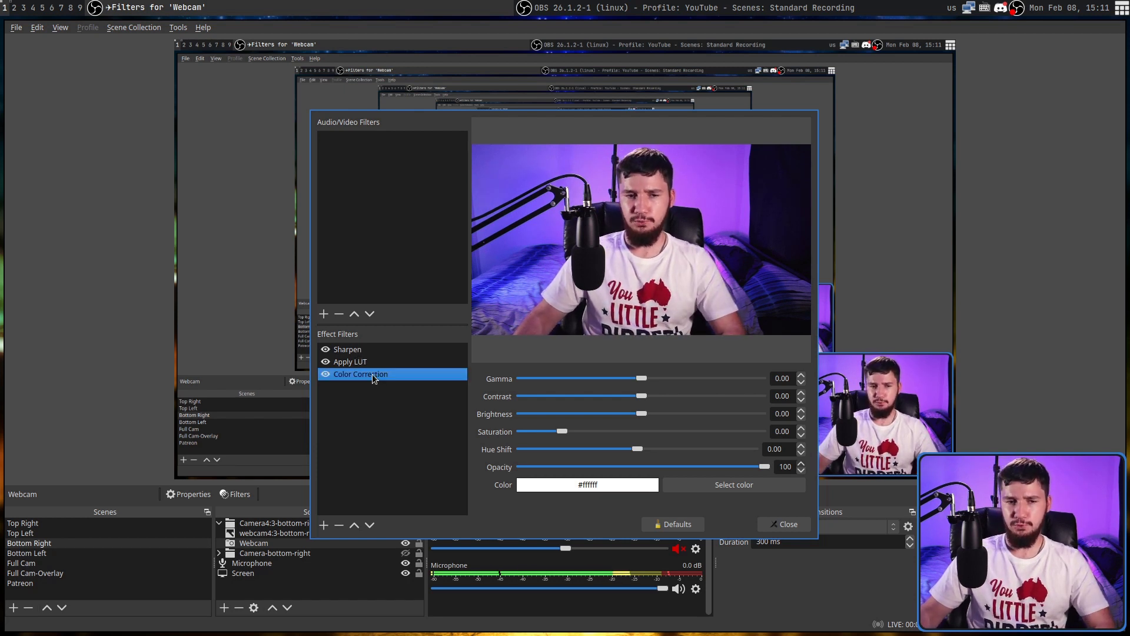
pyautogui.click(354, 525)
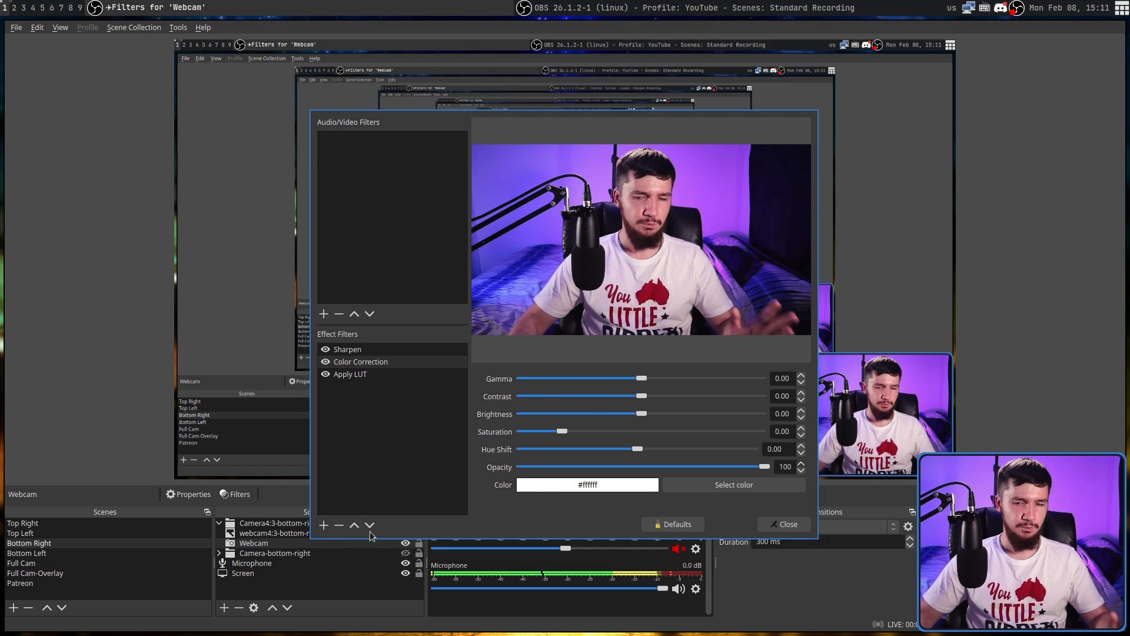
pyautogui.moveTo(638, 449); pyautogui.dragTo(649, 453)
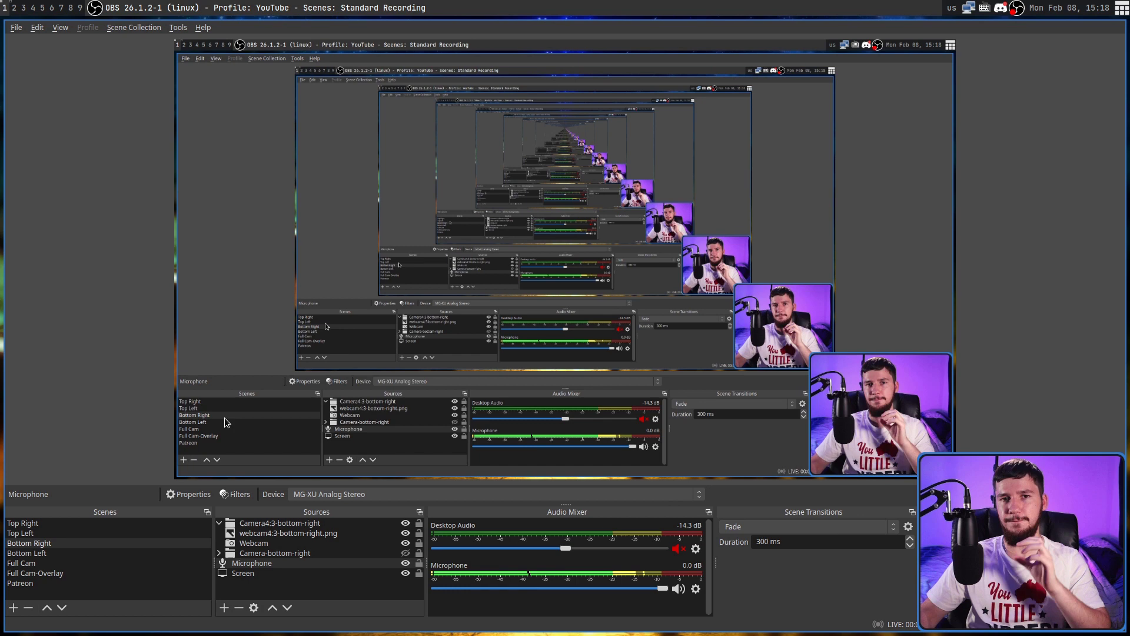
# Open the Microphone's filters and view the audio filter types without adding one.
pyautogui.rightClick(256, 567)
pyautogui.click(289, 541)
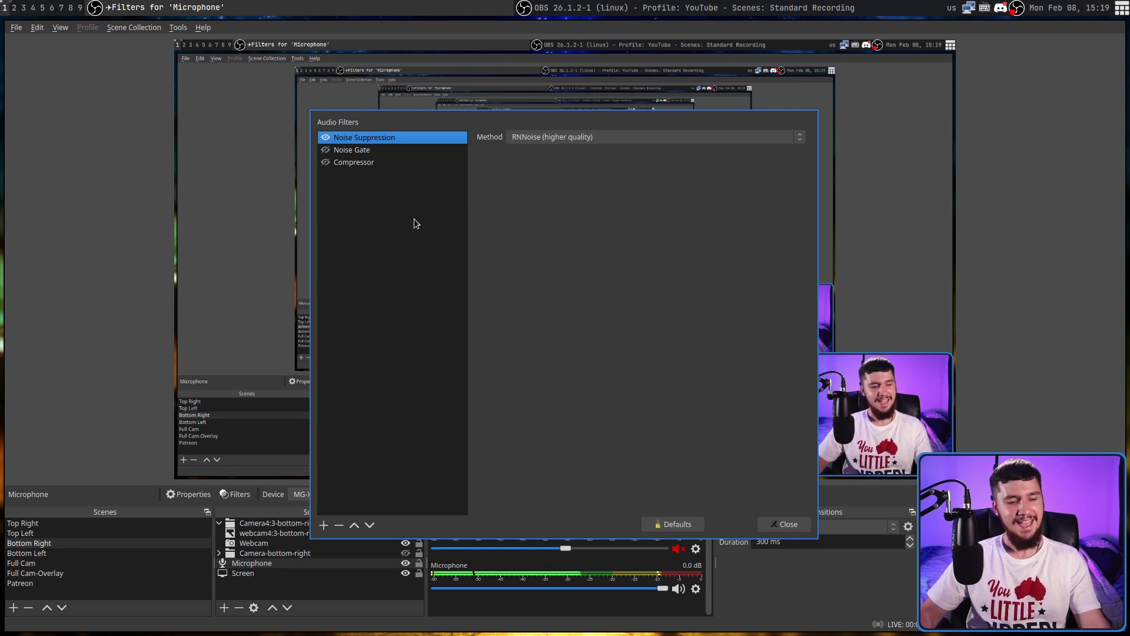
pyautogui.click(324, 525)
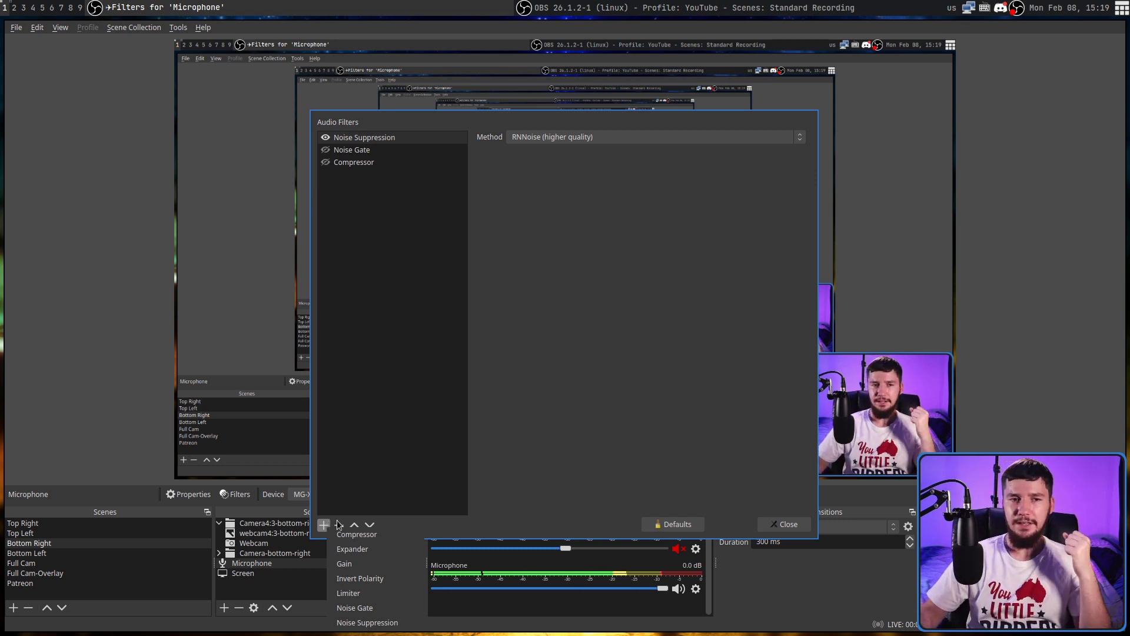
pyautogui.click(453, 288)
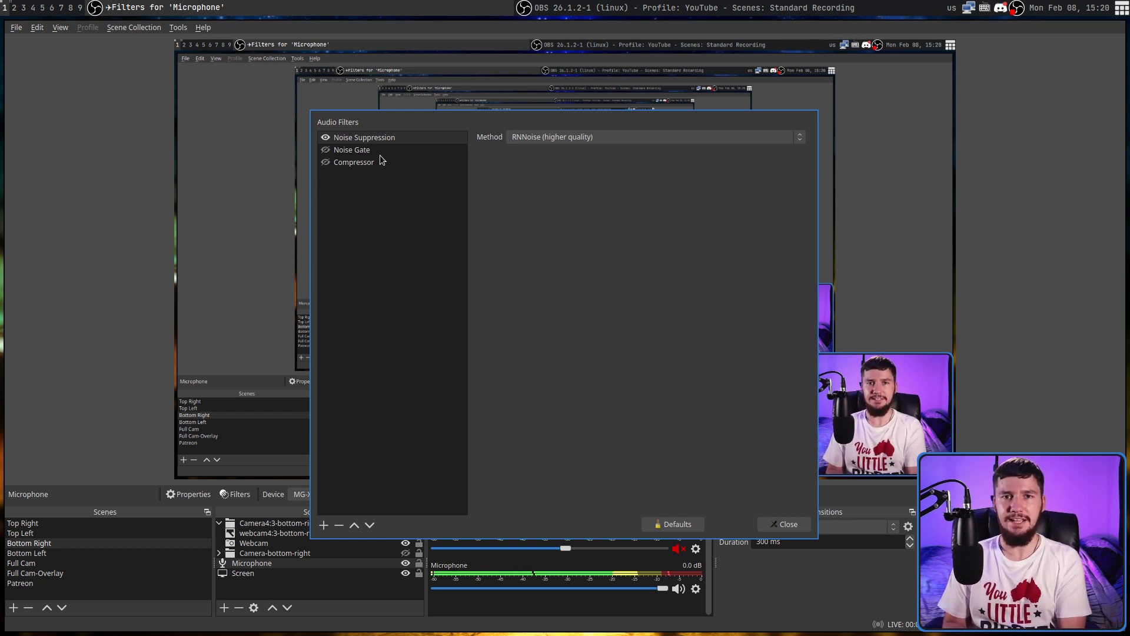
# Compare the Compressor and Noise Gate settings, ending on Noise Gate (-75/-50 dB, 200 ms hold).
pyautogui.click(380, 153)
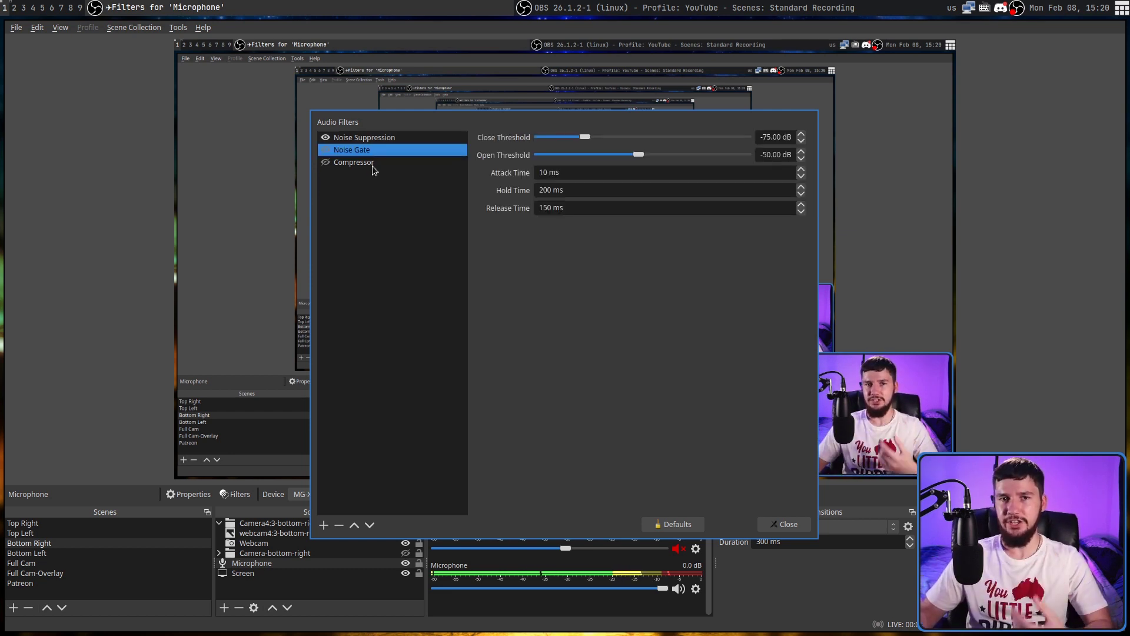
pyautogui.click(375, 166)
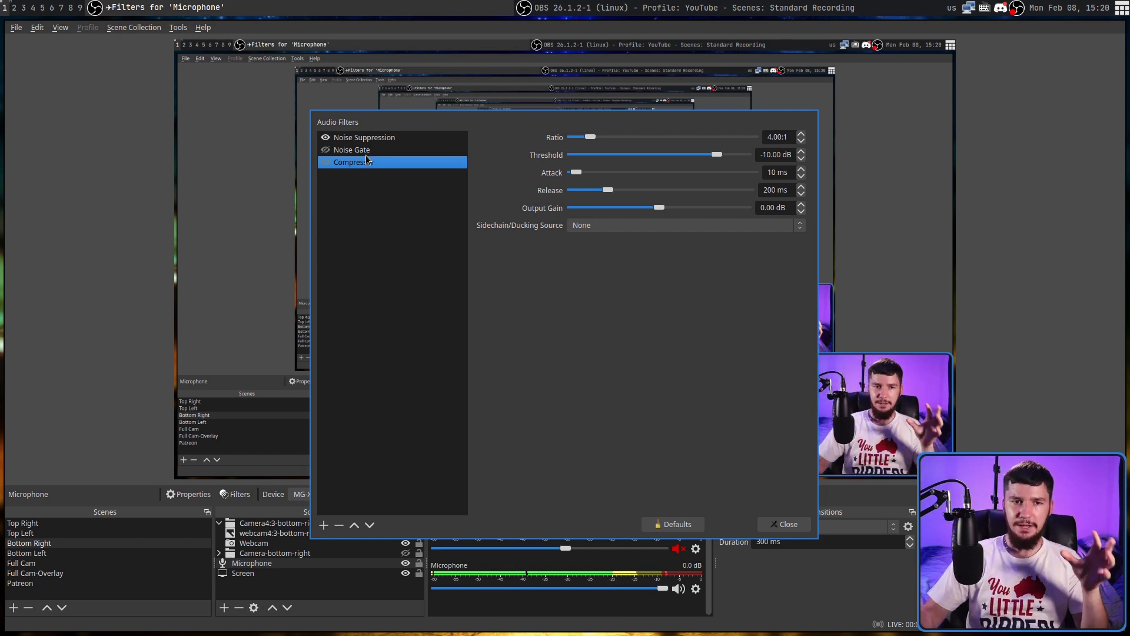
pyautogui.click(354, 150)
pyautogui.click(352, 164)
pyautogui.click(355, 151)
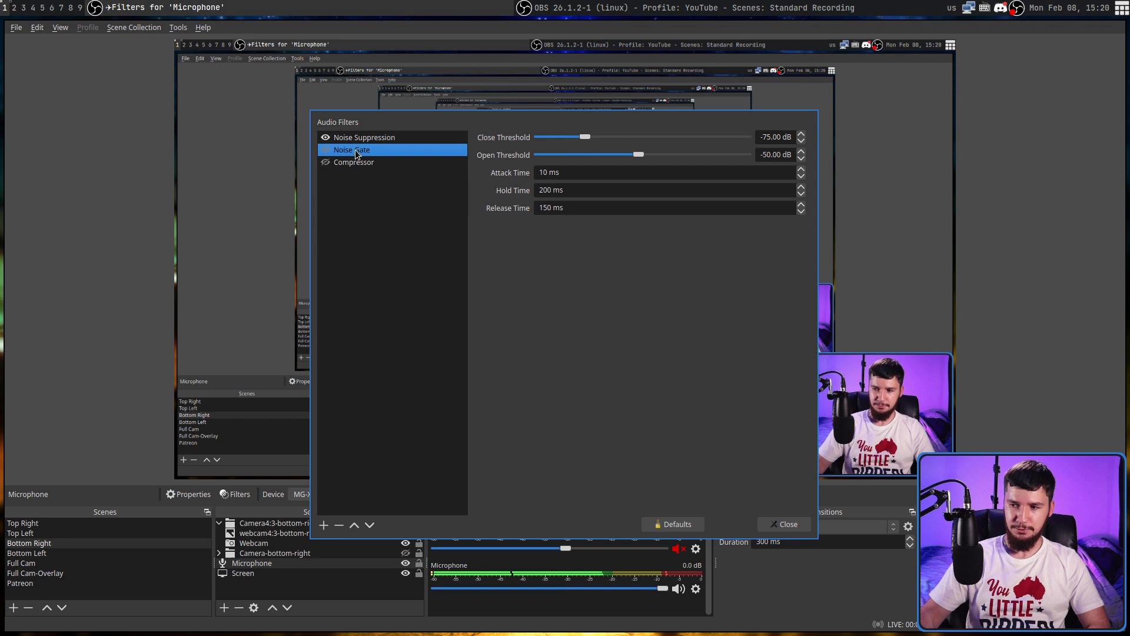